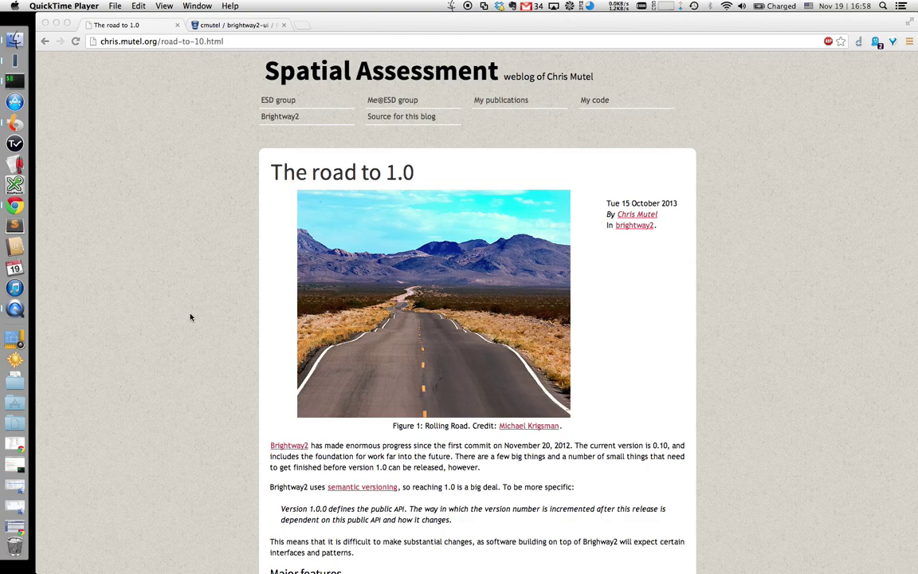
- Show the brightway2-ui merged pull requests in Bitbucket, then switch to the full-screen terminal workspace
left_click(190, 292)
key("ctrl+Tab")
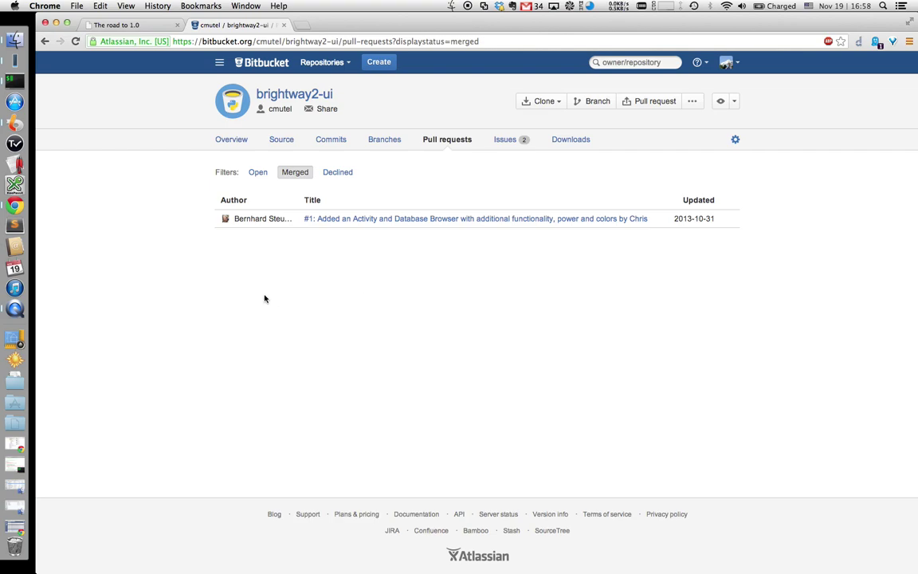
key("ctrl+Up")
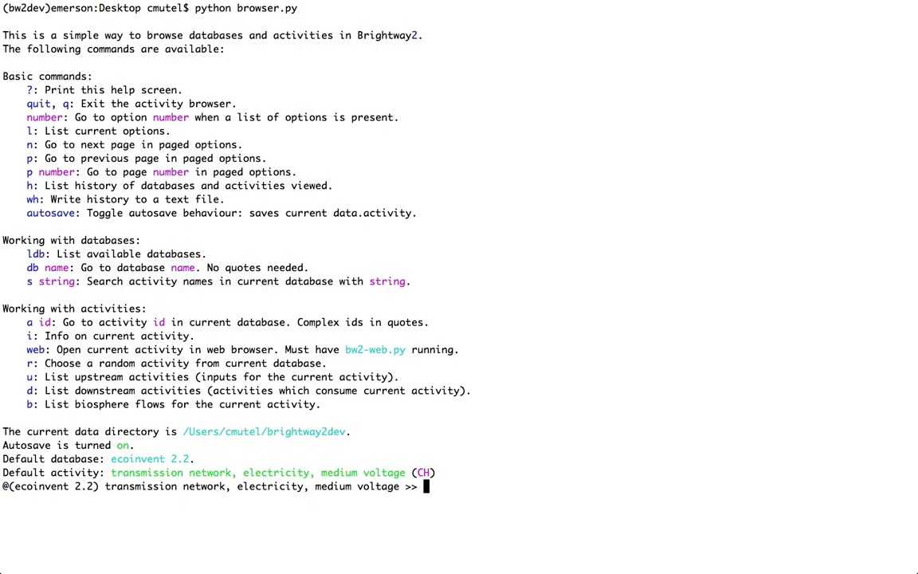
- Print info on the transmission network, electricity, medium voltage activity with 'i'
type("i")
key("Return")
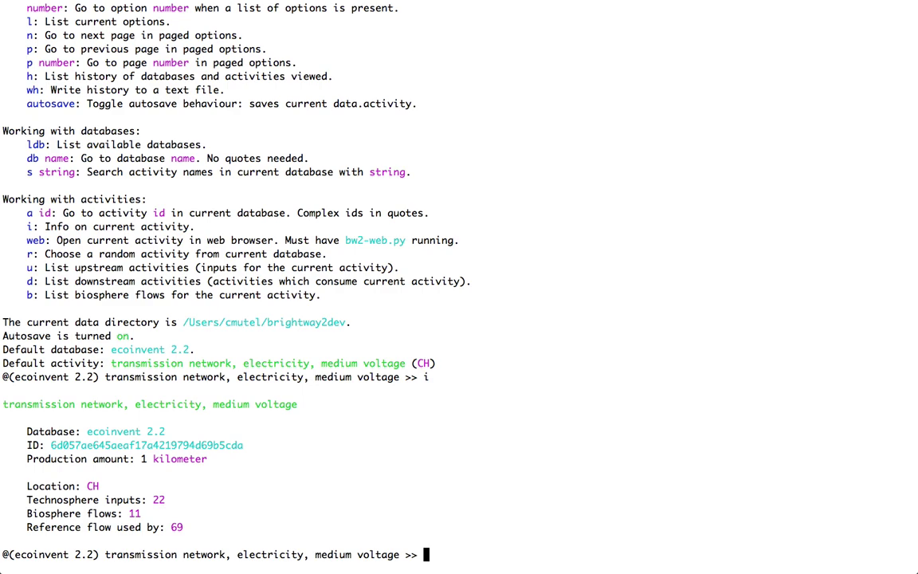
- Submit two empty commands and the invalid 'o' three times, then redisplay the activity info with 'i'
key("Return")
key("Return")
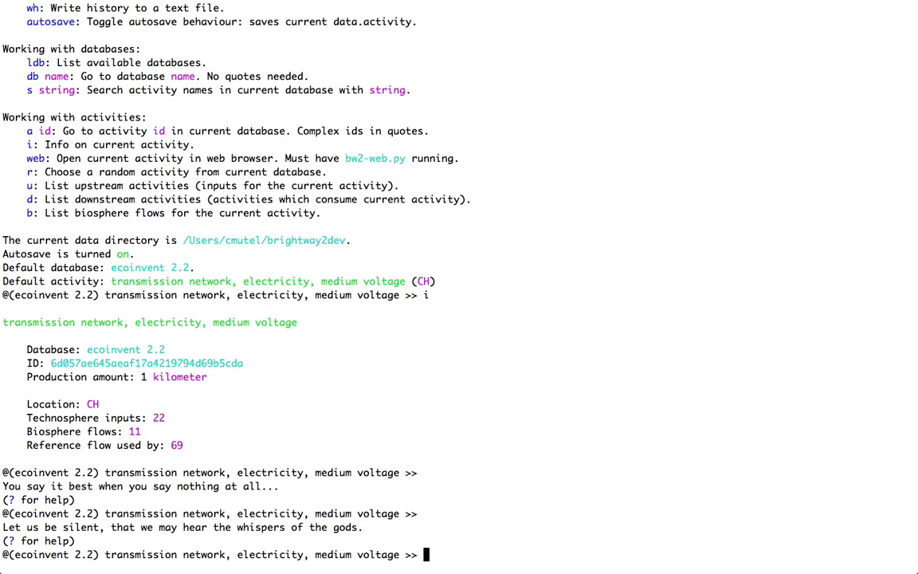
key("Return")
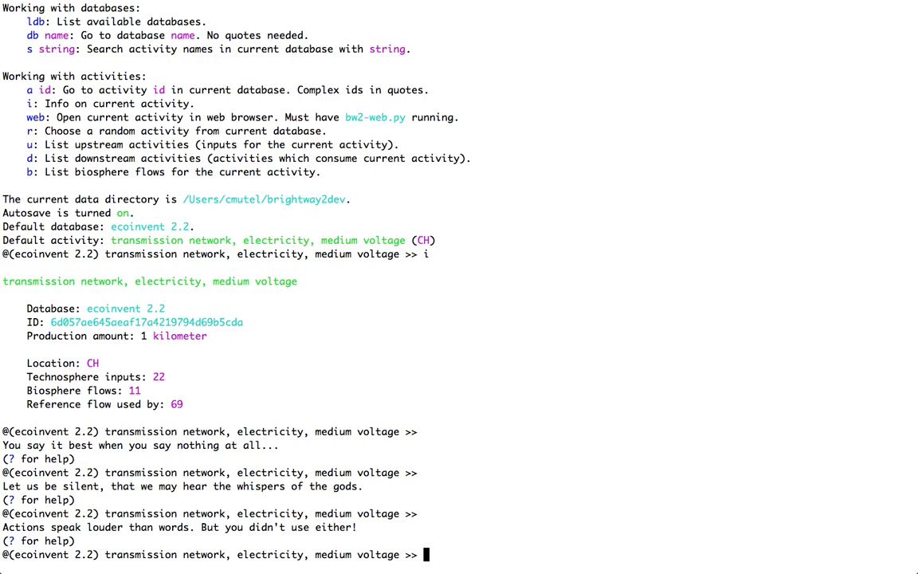
type("o")
key("Return")
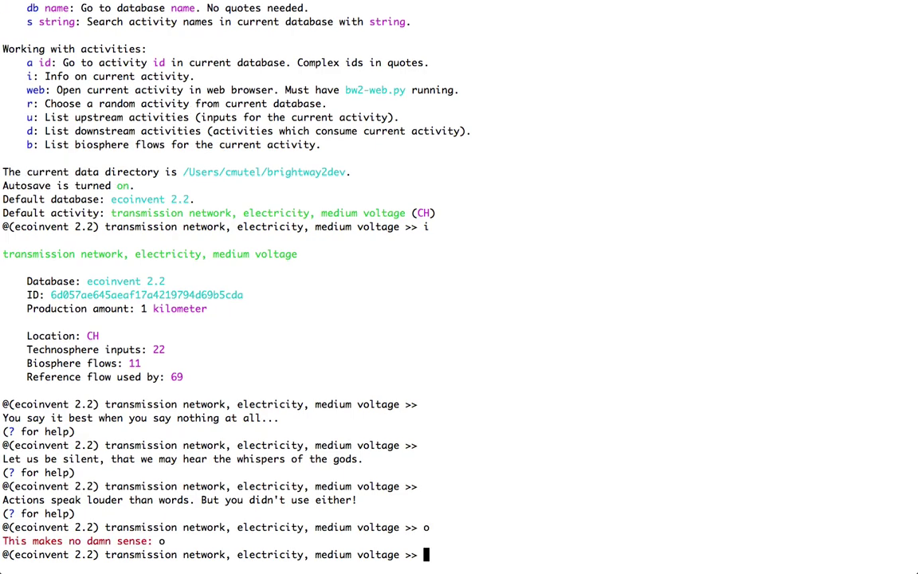
type("o")
key("Return")
type("o")
key("Return")
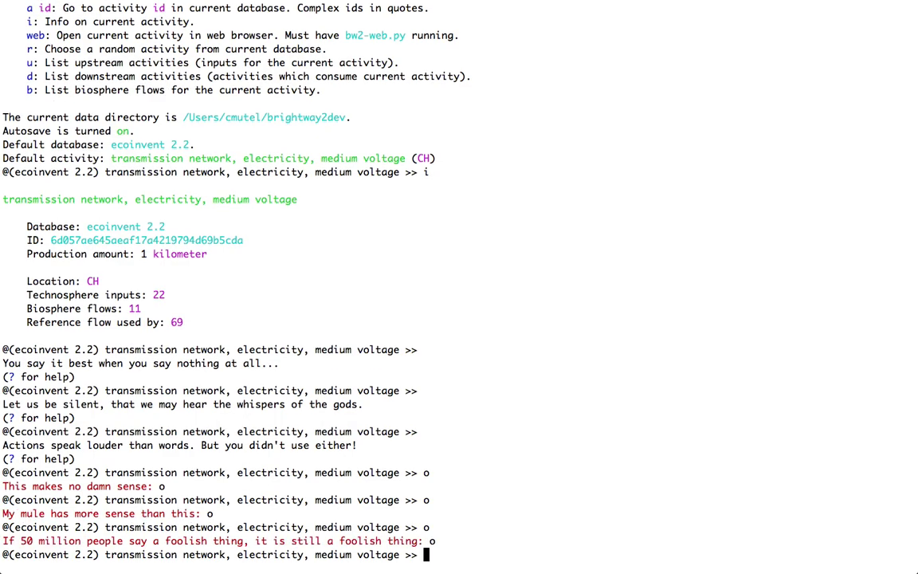
type("i")
key("Return")
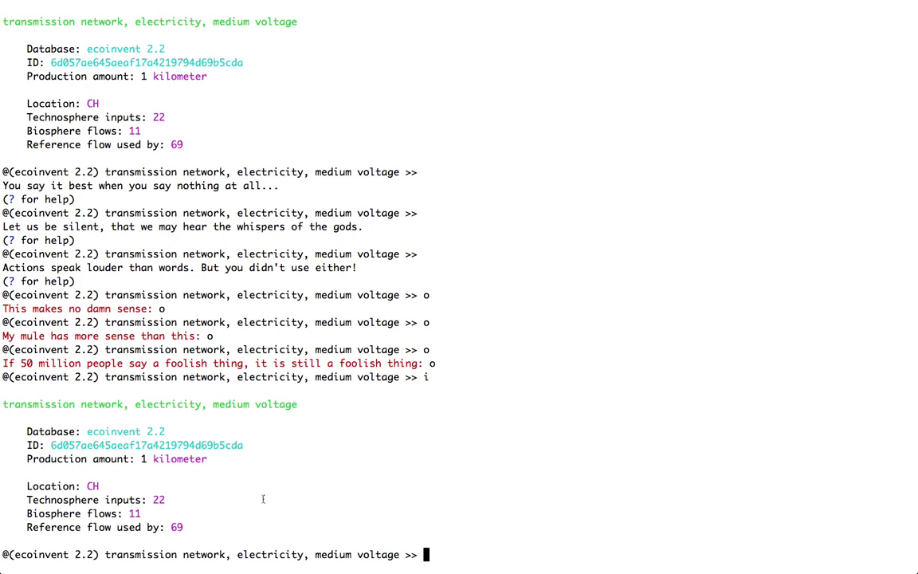
- List the transmission network's upstream inputs, biosphere flows and downstream consumers with u, b and d
type("u")
key("Return")
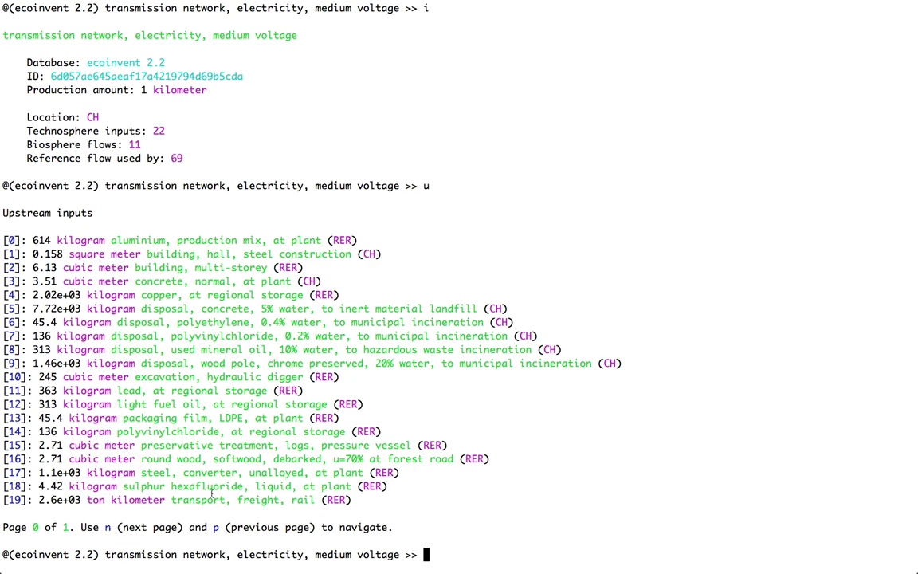
type("b")
key("Return")
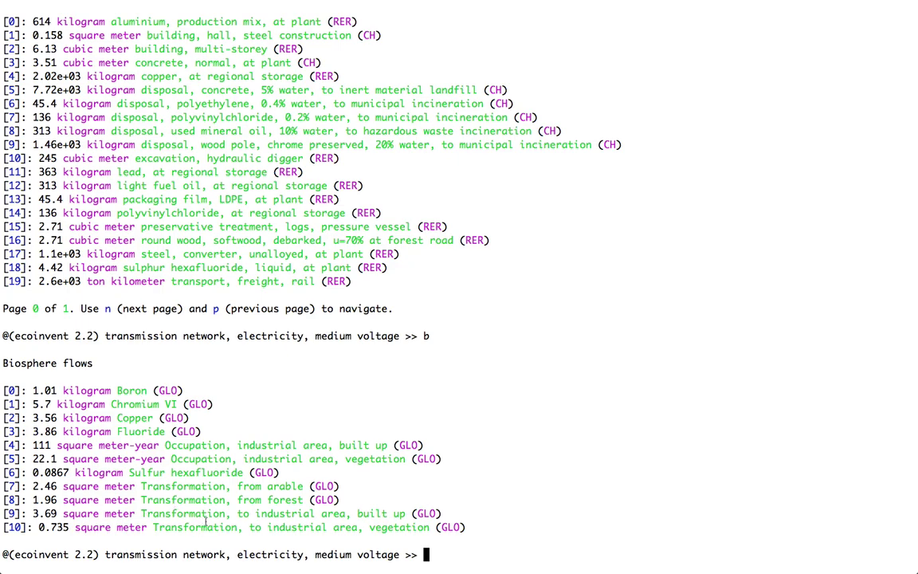
type("d")
key("Return")
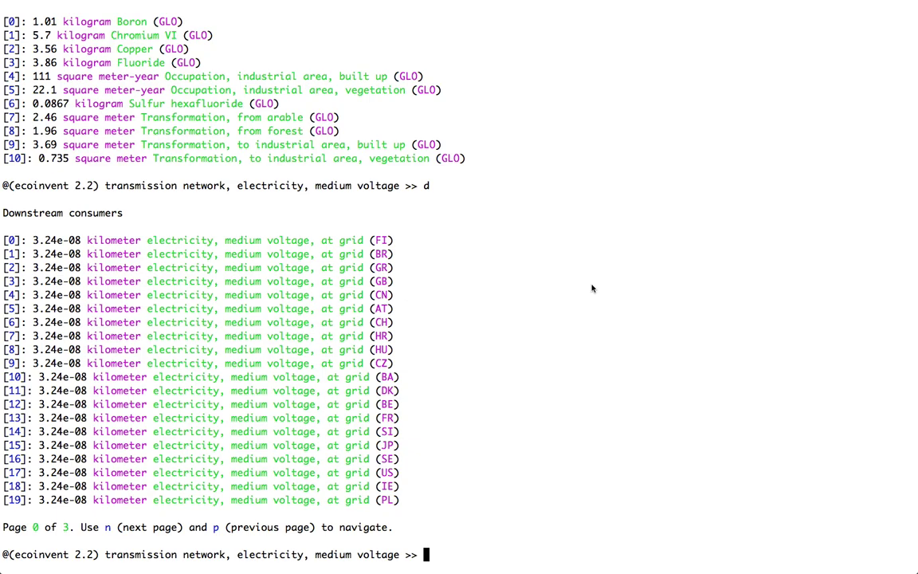
- Go to consumer 8, HU grid electricity, and show its info, biosphere flows, consumers and inputs
type("8")
key("Return")
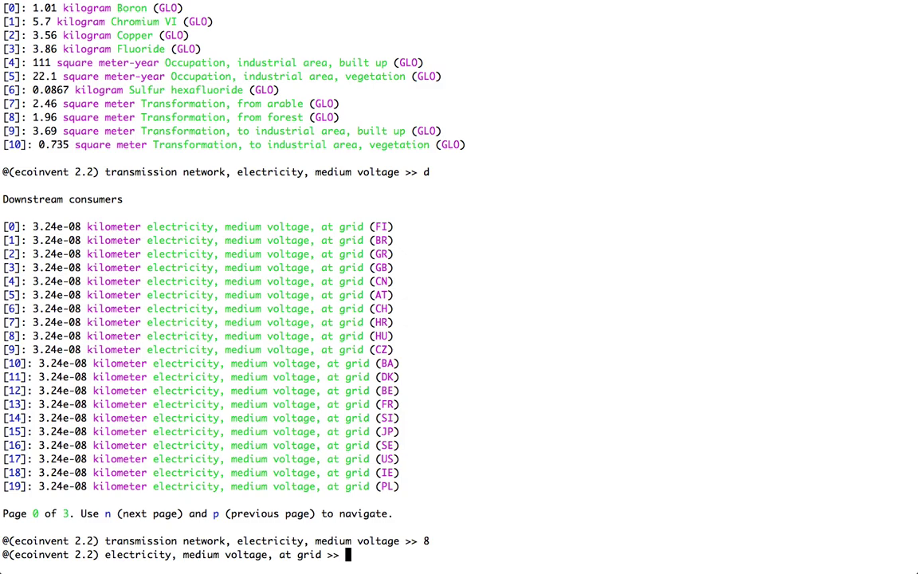
type("i")
key("Return")
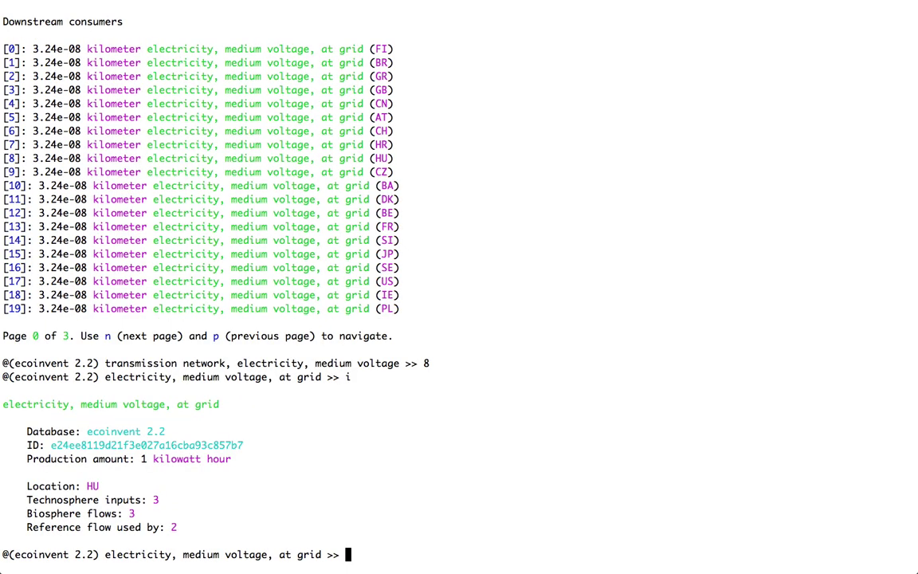
type("b")
key("Return")
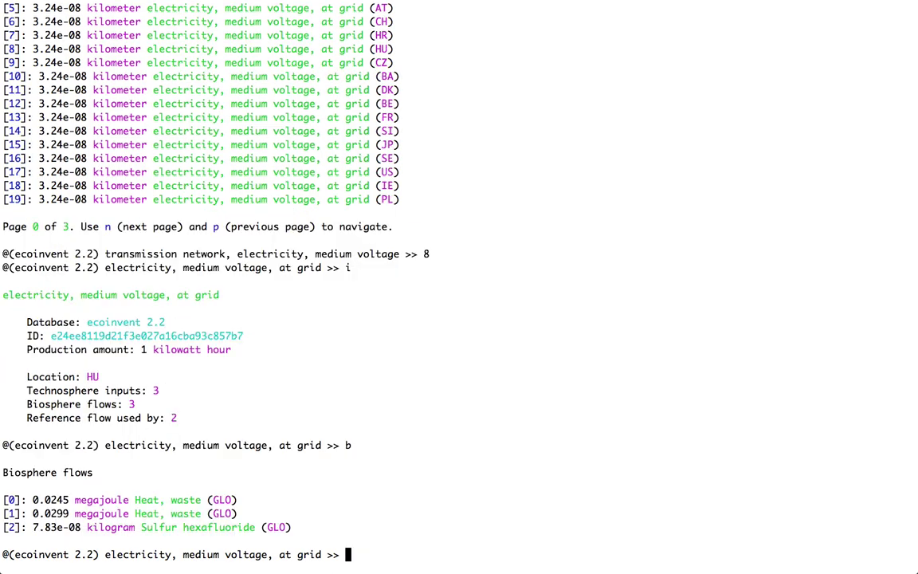
type("d")
key("Return")
type("u")
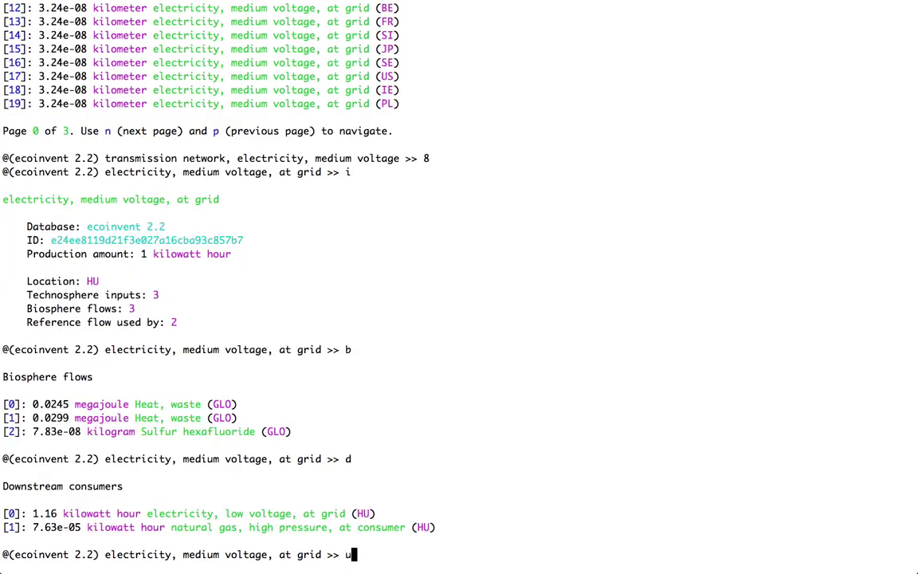
key("Return")
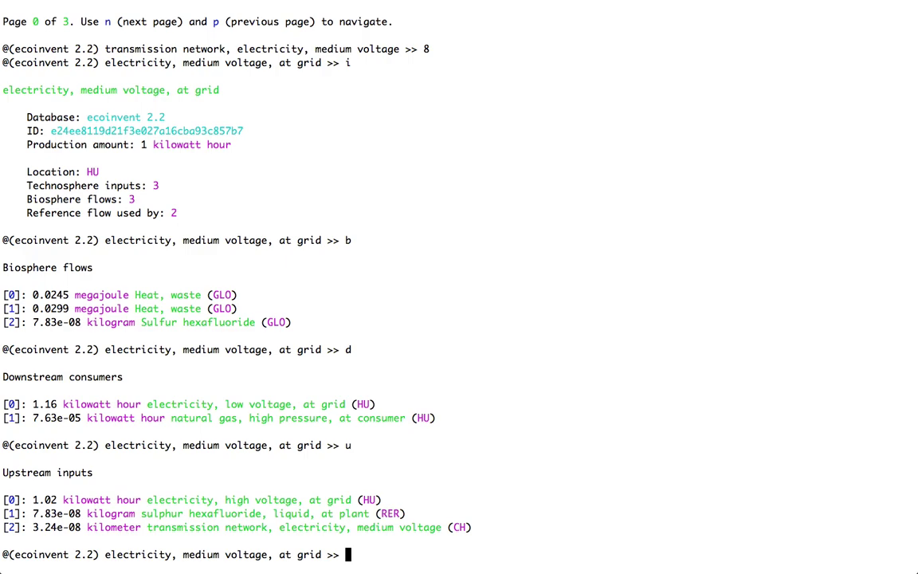
- Go to input 1, sulphur hexafluoride, liquid, at plant, and list its five upstream inputs
type("1")
key("Return")
type("u")
key("Return")
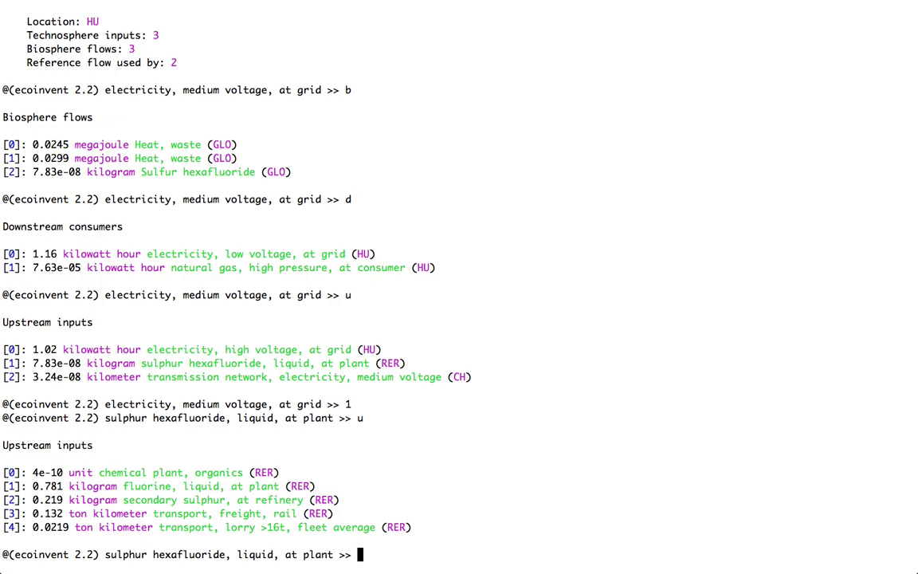
- Go to input 3, transport, freight, rail, and list its 72 pages of downstream consumers
type("3")
key("Return")
type("d")
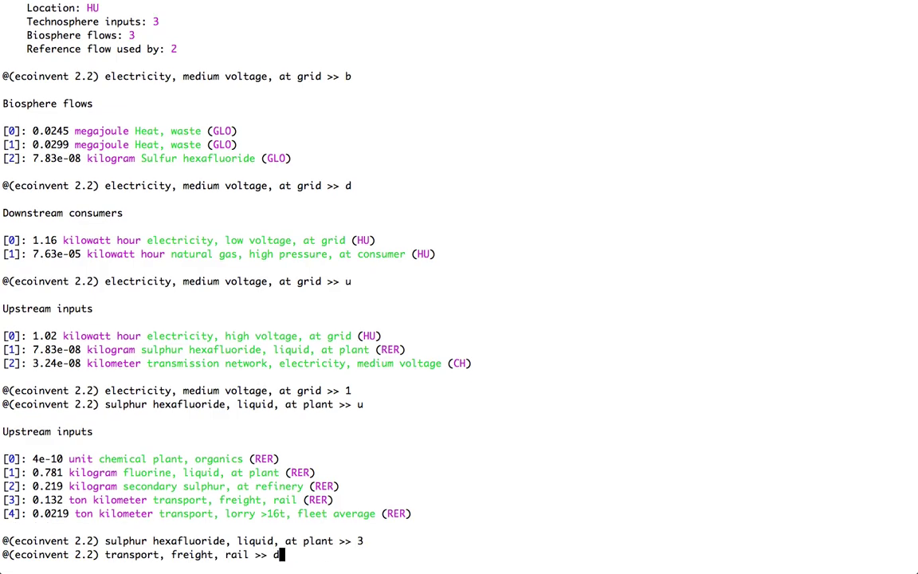
key("Return")
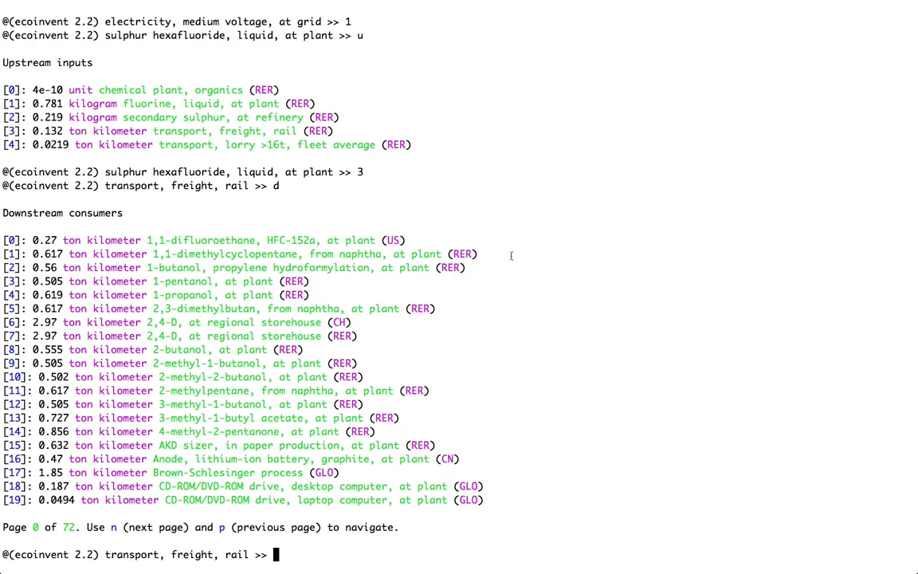
- Page forward and back through the rail transport consumers with n and p, reaching page 5
type("n")
key("Return")
type("n")
key("Return")
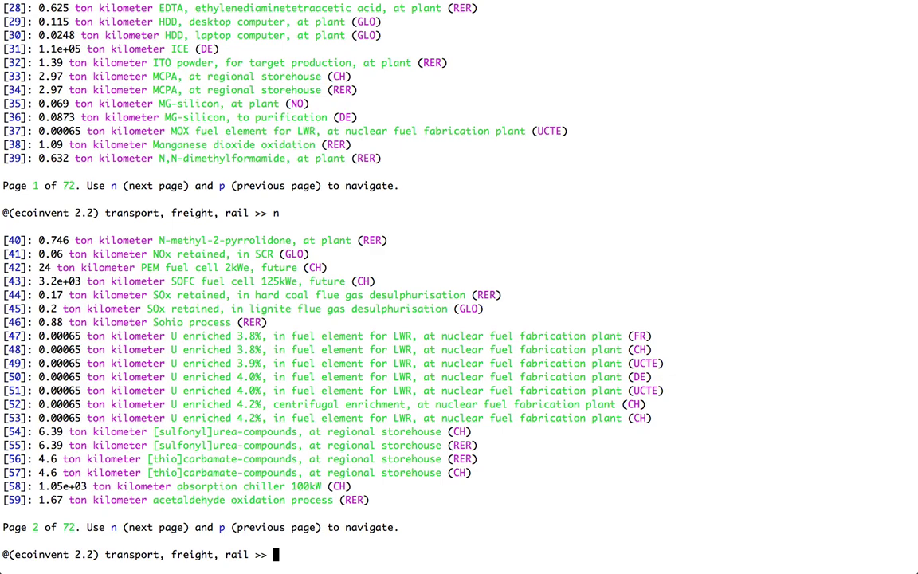
type("p")
key("Return")
type("p")
key("Return")
type("n")
key("Return")
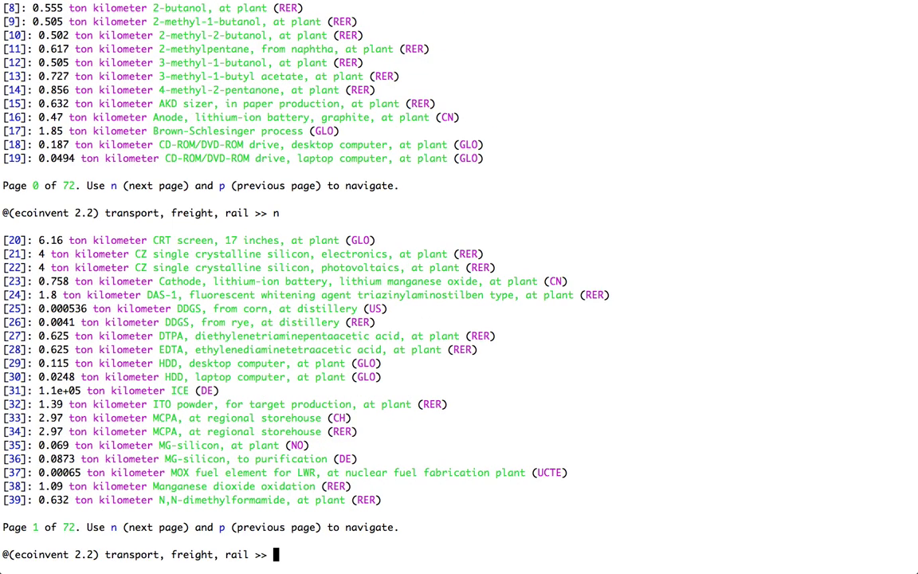
type("n")
key("Return")
type("n")
key("Return")
type("n")
key("Return")
type("n")
key("Return")
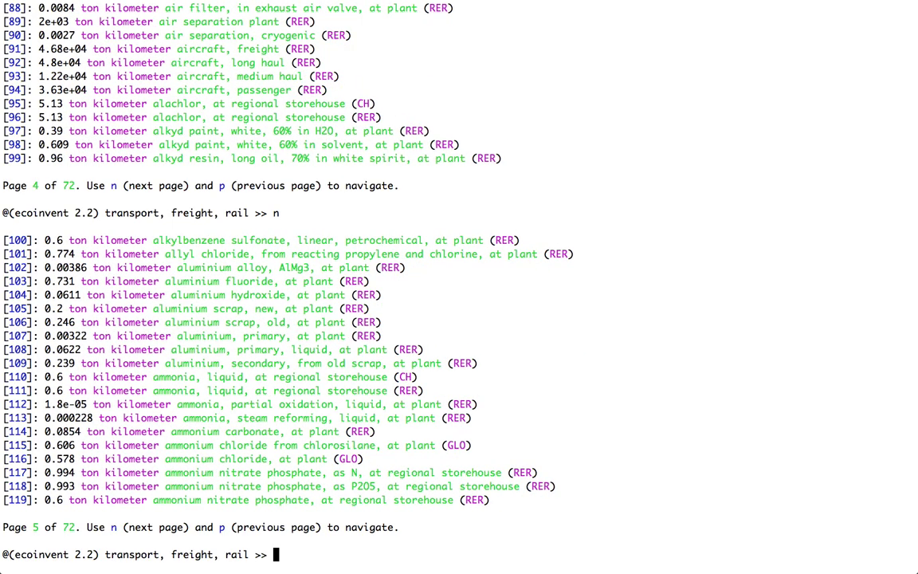
type("n 50")
key("Return")
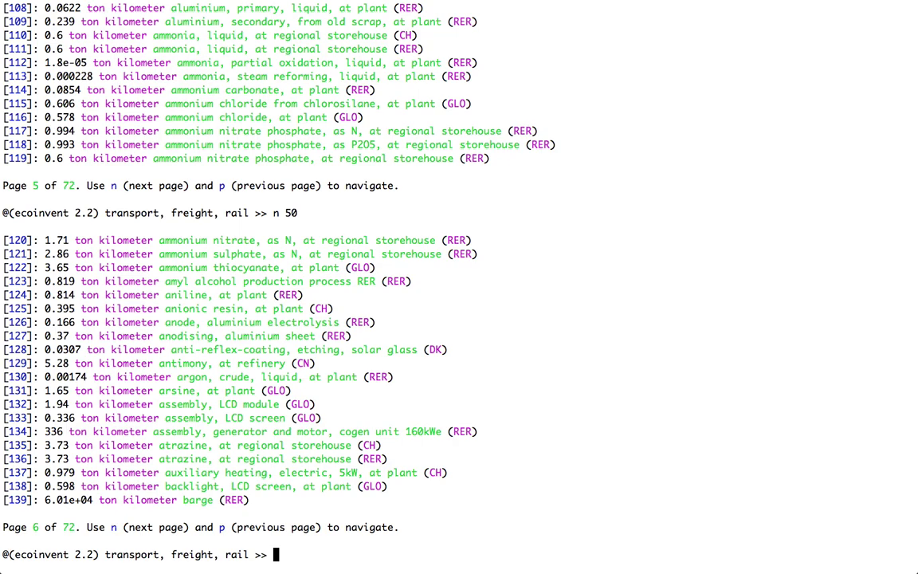
- Jump to consumer page 50 with 'p 50', then list rail transport's nine upstream inputs
type("p 50")
key("Return")
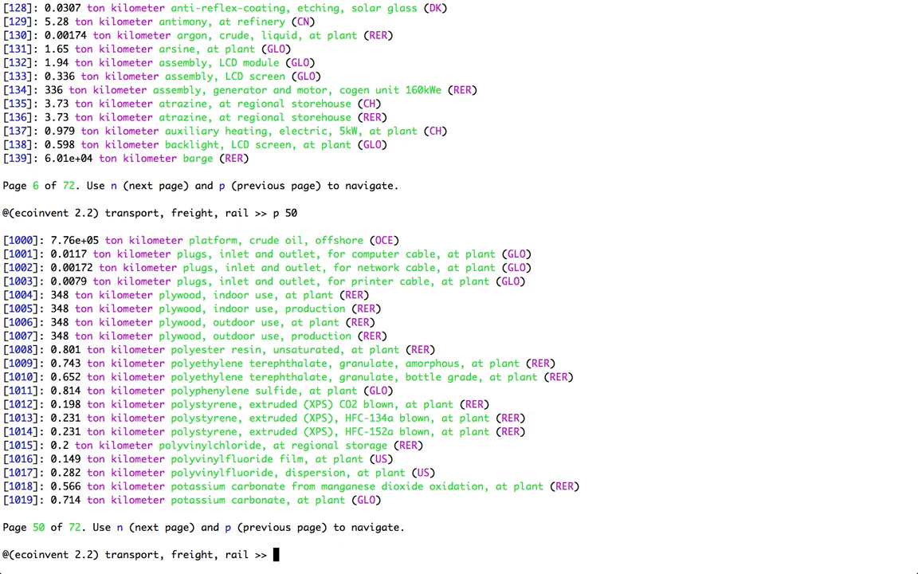
type("u")
key("Return")
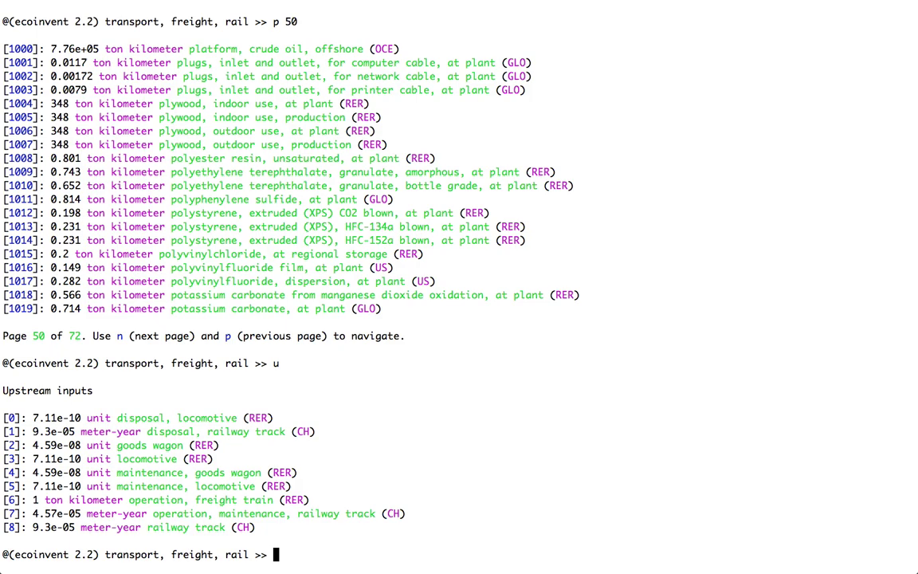
- Show rail transport has no biosphere flows with 'b', then open it in the web view via 'web'
type("b")
key("Return")
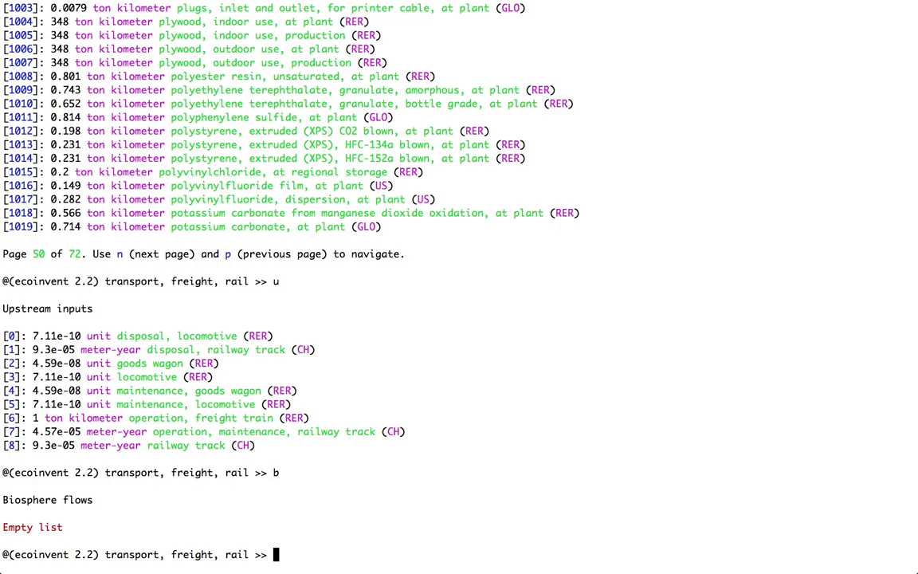
type("web")
key("Return")
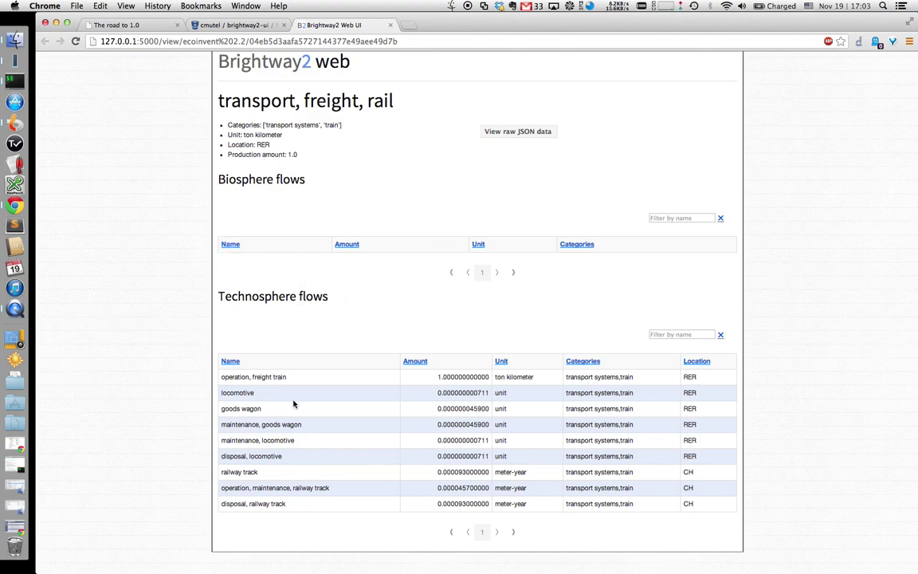
- Browse from the locomotive page to flat glass, uncoated, and its Carbon monoxide, fossil flow, then back
left_click(237, 392)
scroll(172, 401, "down", 3)
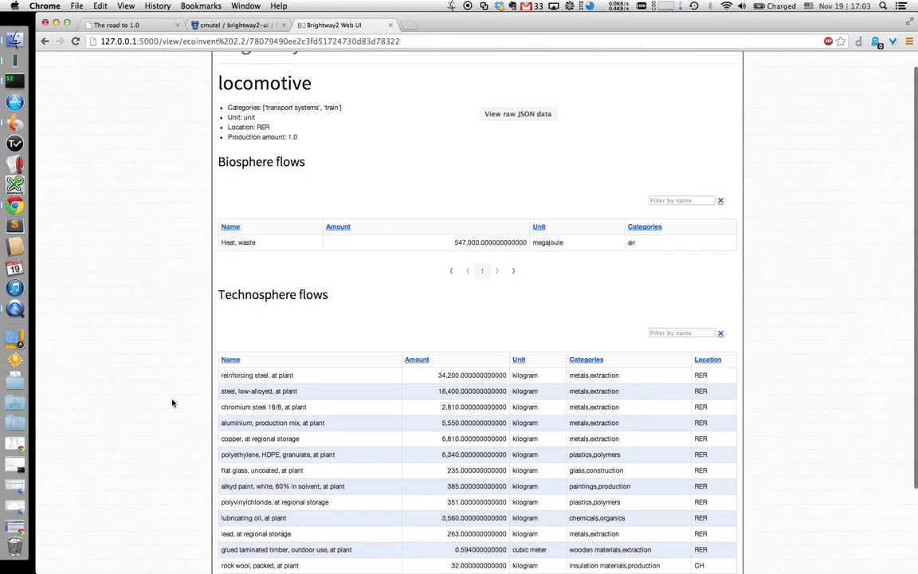
scroll(172, 403, "up", 1)
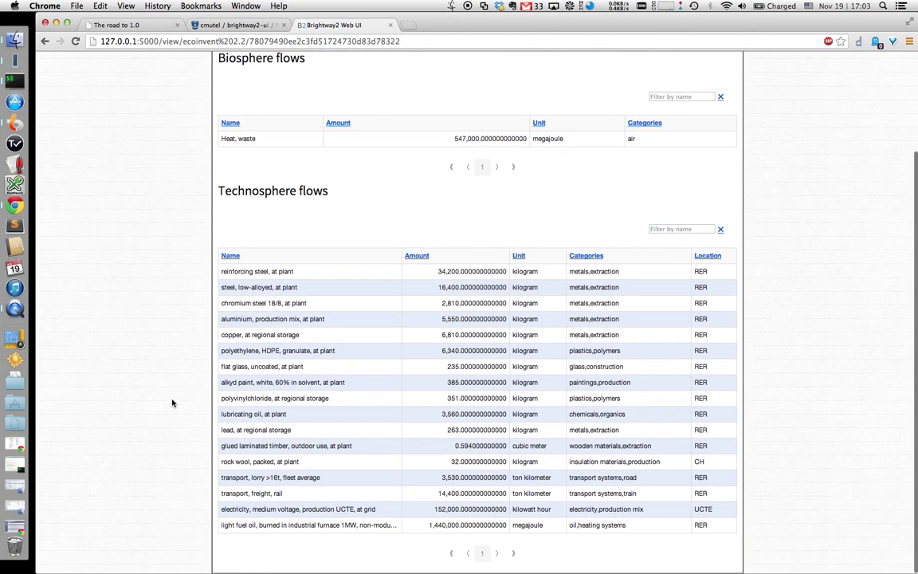
left_click(249, 369)
left_click(243, 291)
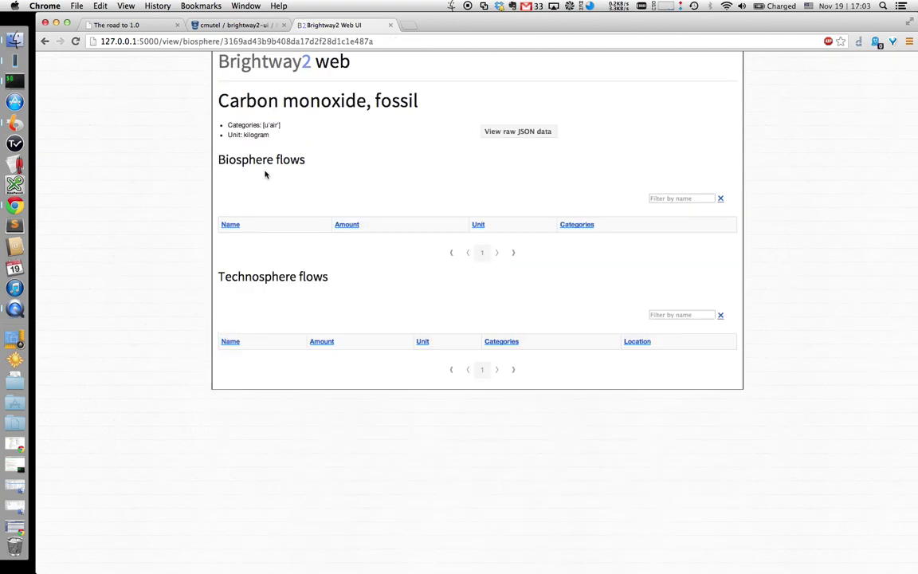
key("super+bracketleft")
- Open hydrogen, liquid, at plant and then its input hydrogen, cracking, APME, at plant
scroll(302, 318, "down", 5)
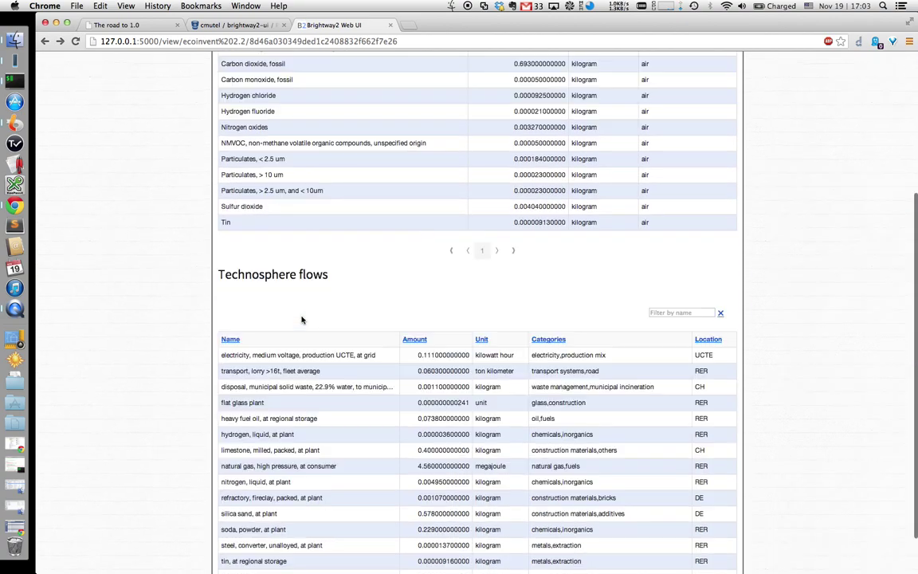
scroll(301, 319, "down", 2)
left_click(239, 368)
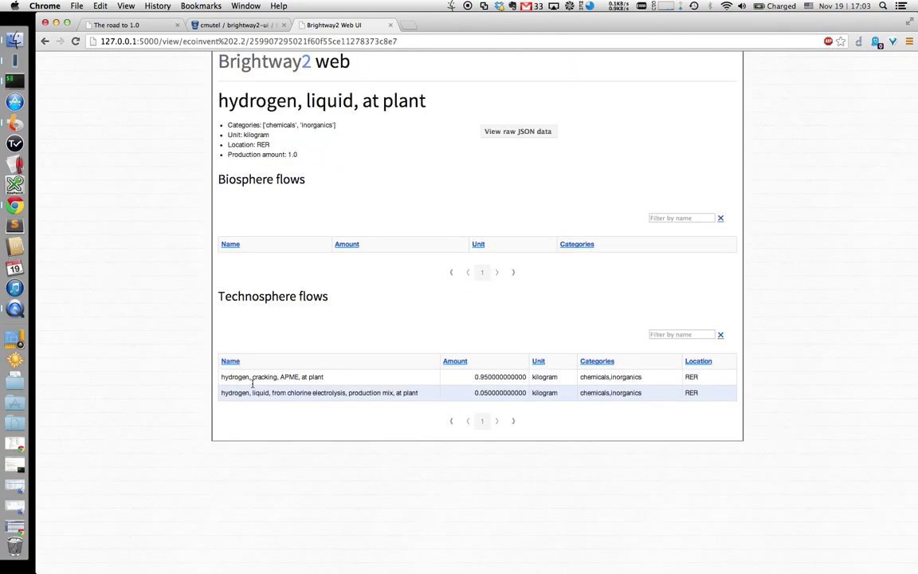
left_click(259, 377)
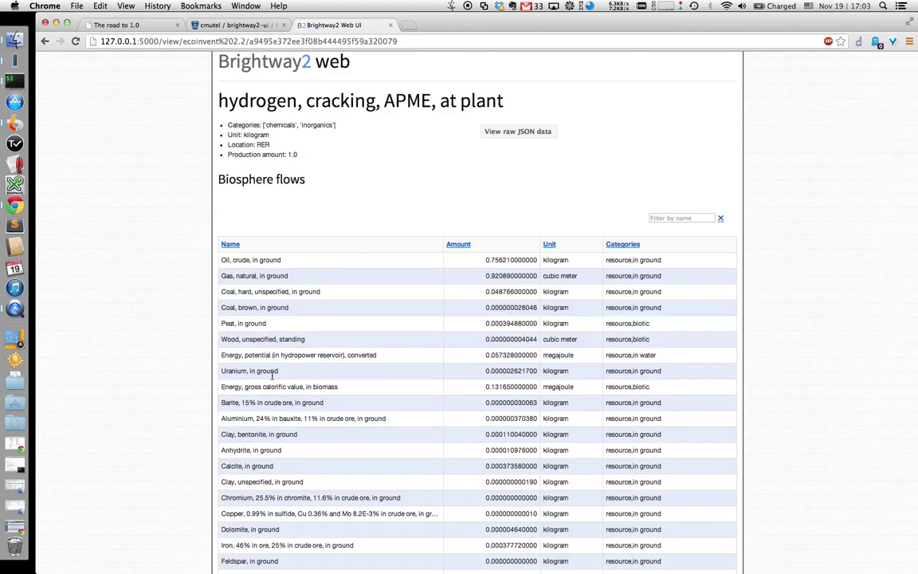
key("ctrl+Up")
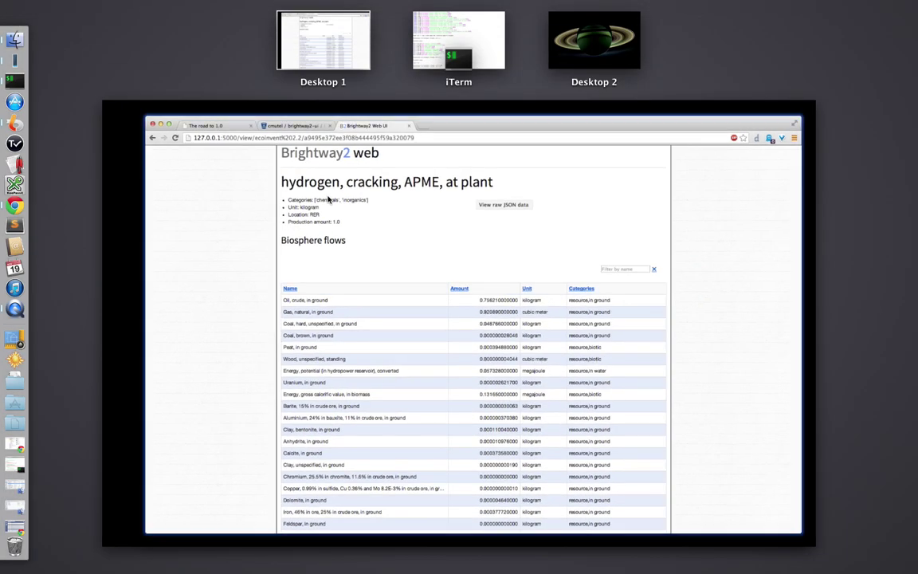
- Back in the terminal, list the ten databases with ldb, switch to US LCI, then to 'ecoinvent 2.2'
left_click(450, 38)
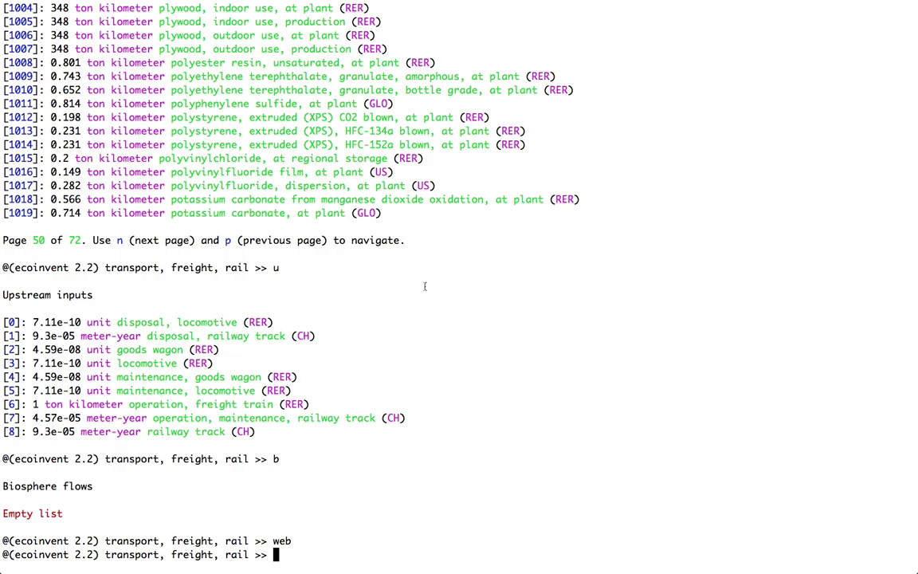
type("ldb")
key("Return")
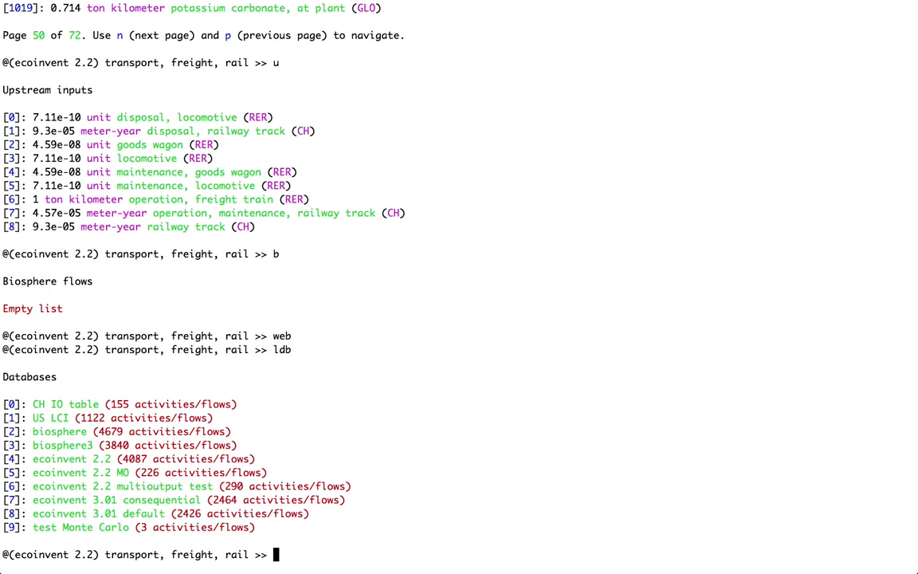
type("1")
key("Return")
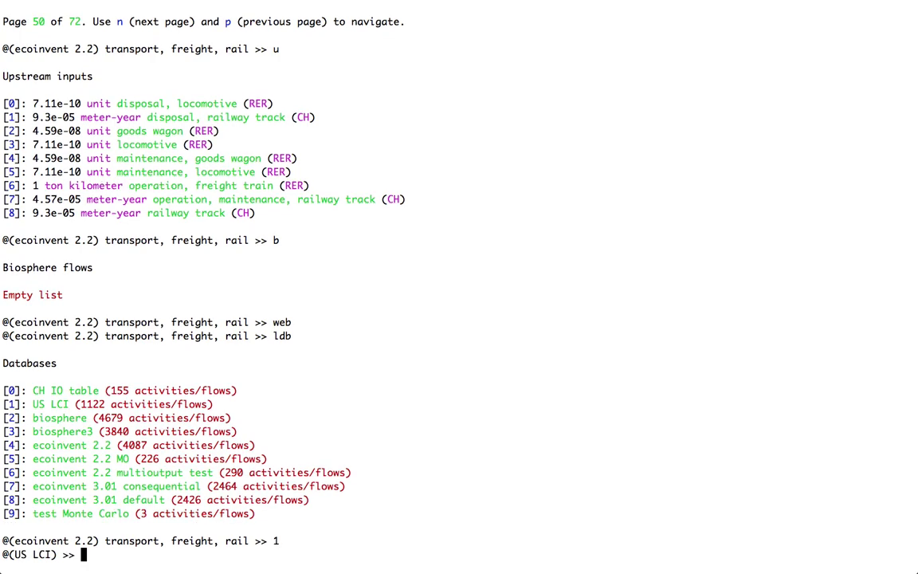
type("db ecoinvent 2.2")
key("Return")
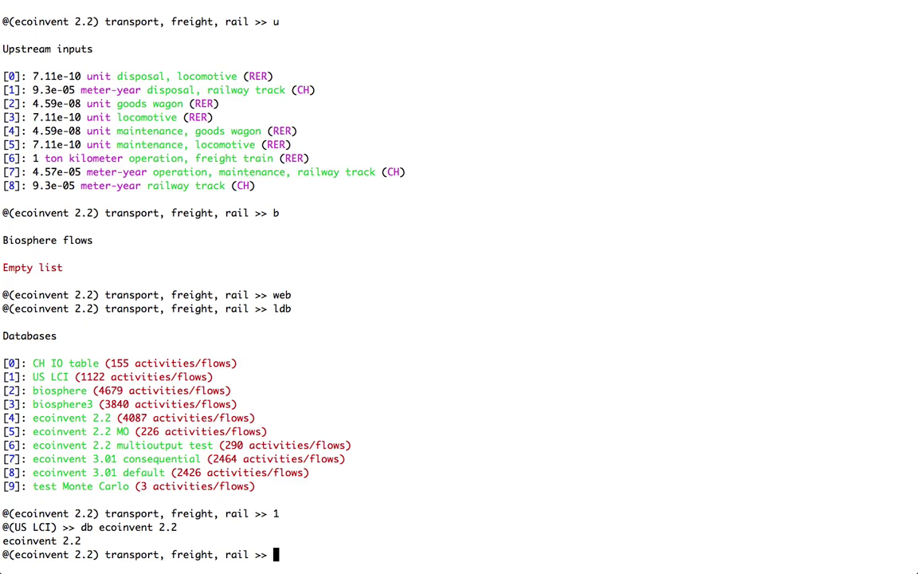
- Print the command help with ?, then show the 17-entry browsing history with h
type("?")
key("Return")
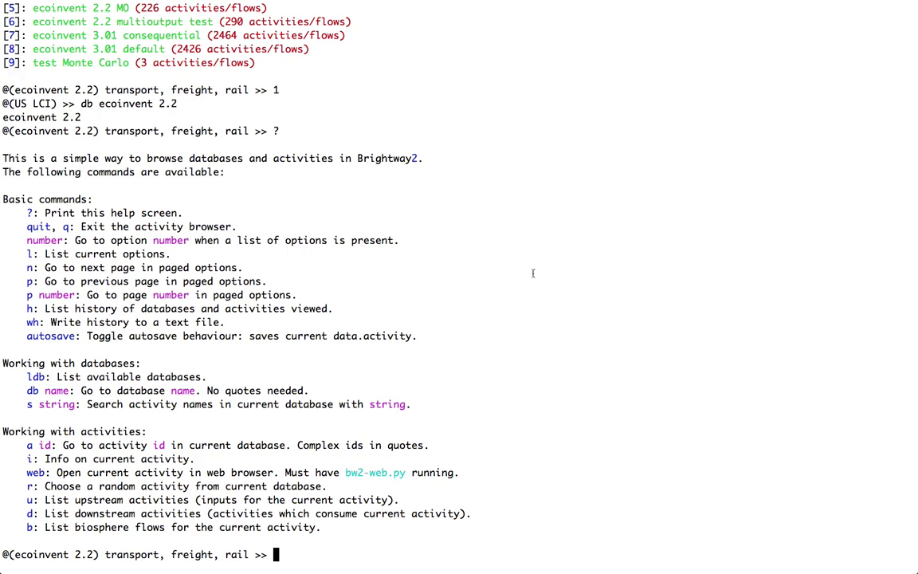
type("h")
key("Return")
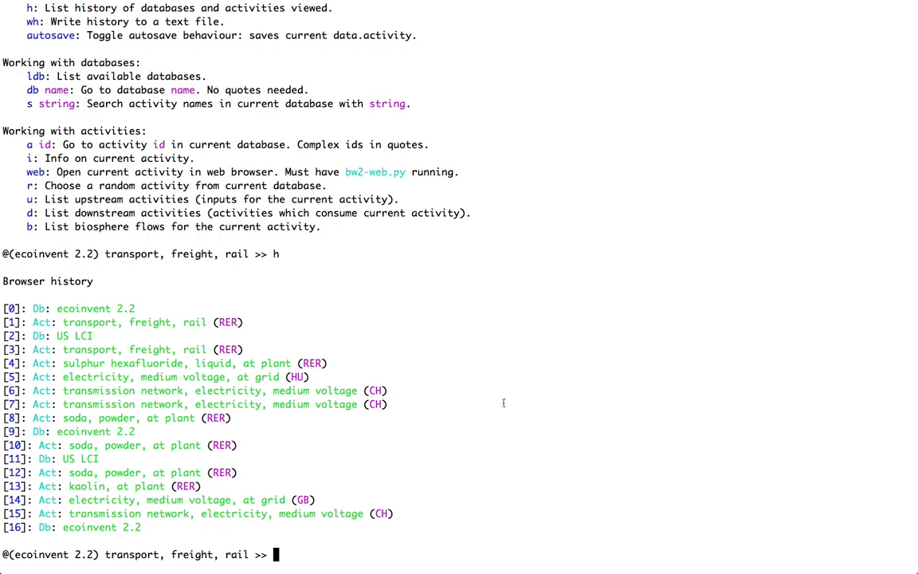
- Export the history to a text file with wh, then search 'brick' to list six activities
type("wh")
key("Return")
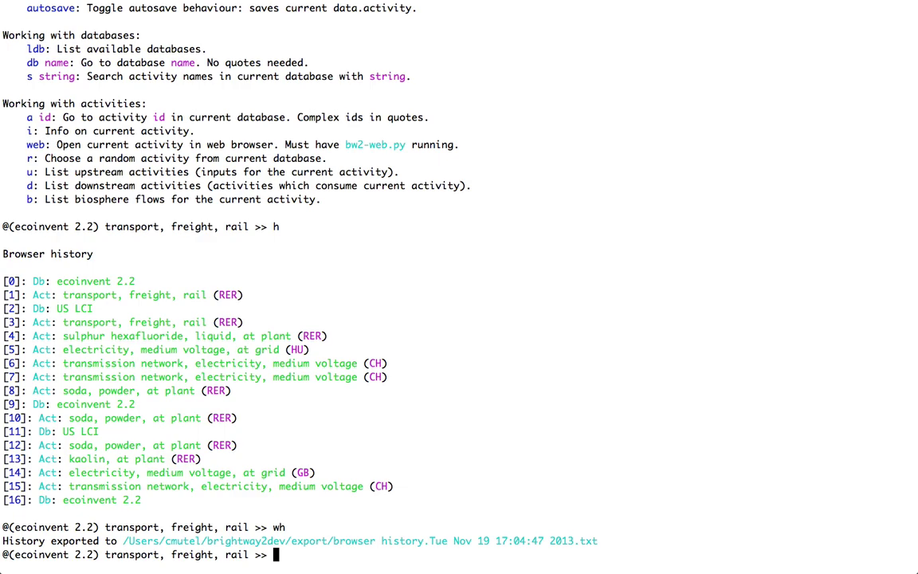
type("s brick")
key("Return")
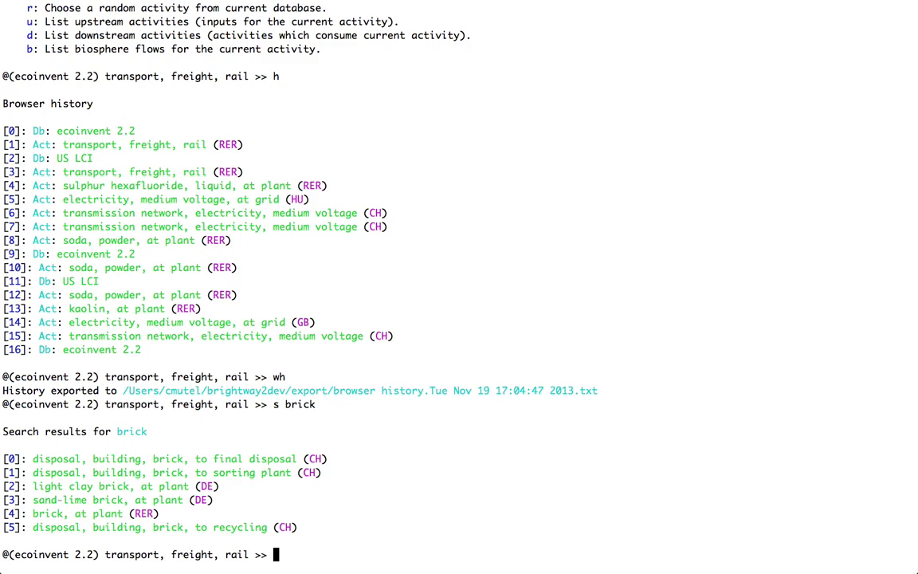
- After an empty 'Brick' search, rerun 's brick' and open result 4, brick, at plant (RER)
type("s Brick")
key("Return")
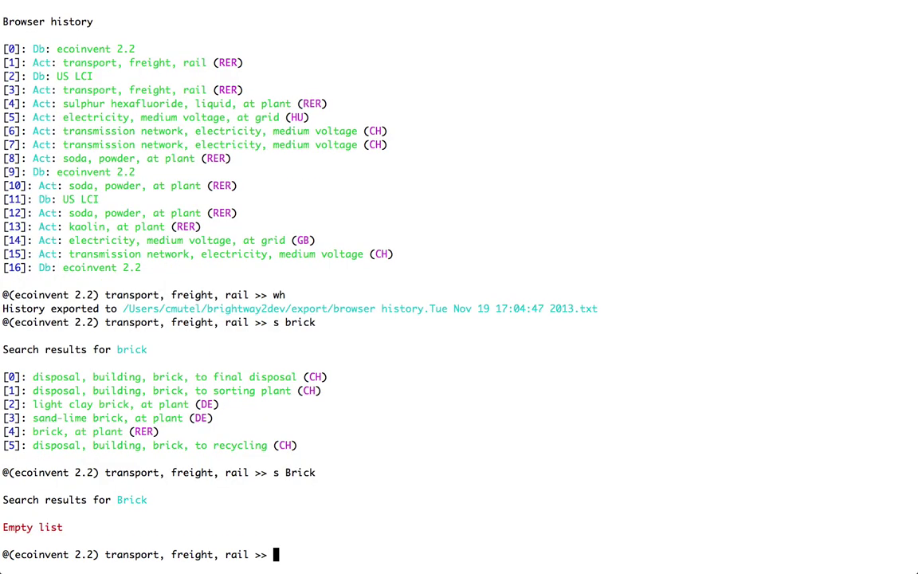
type("l")
key("Return")
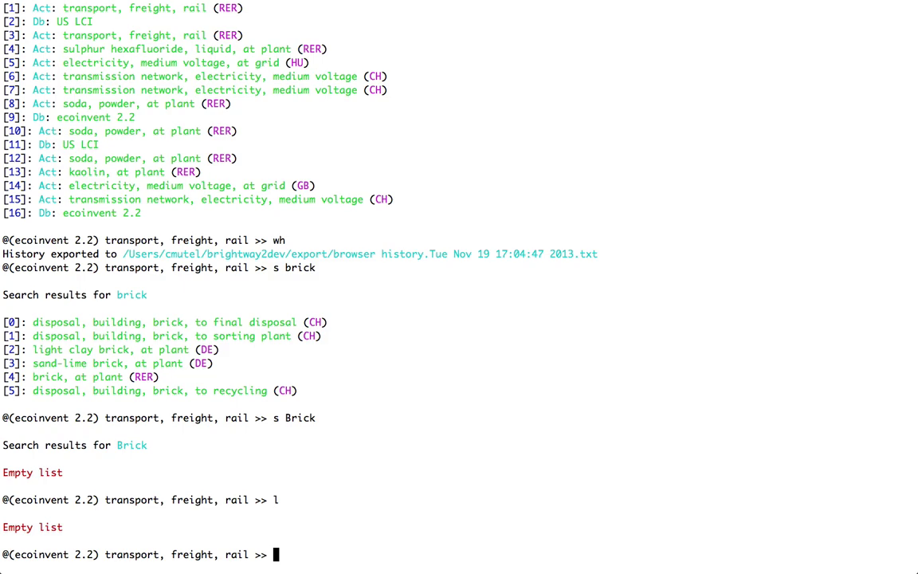
type("s brick")
key("Return")
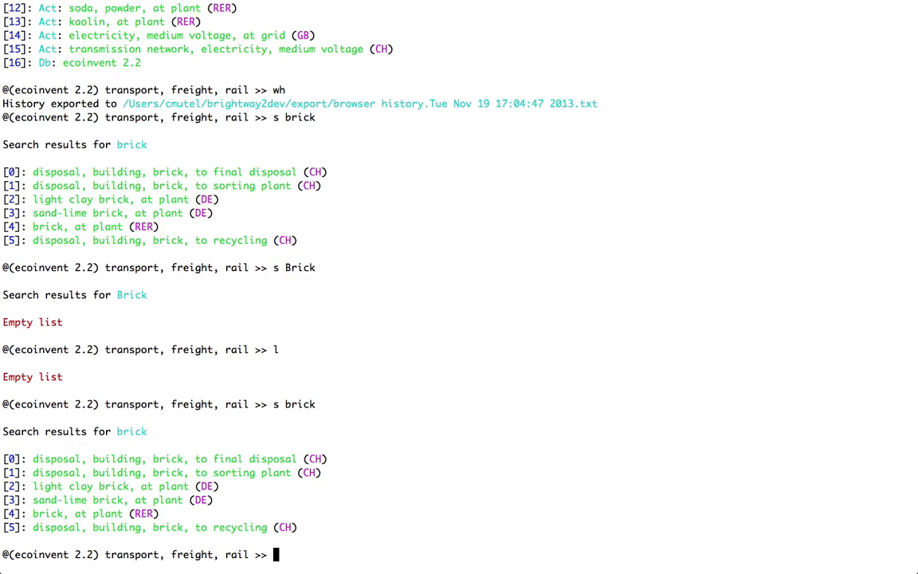
type("l")
key("Return")
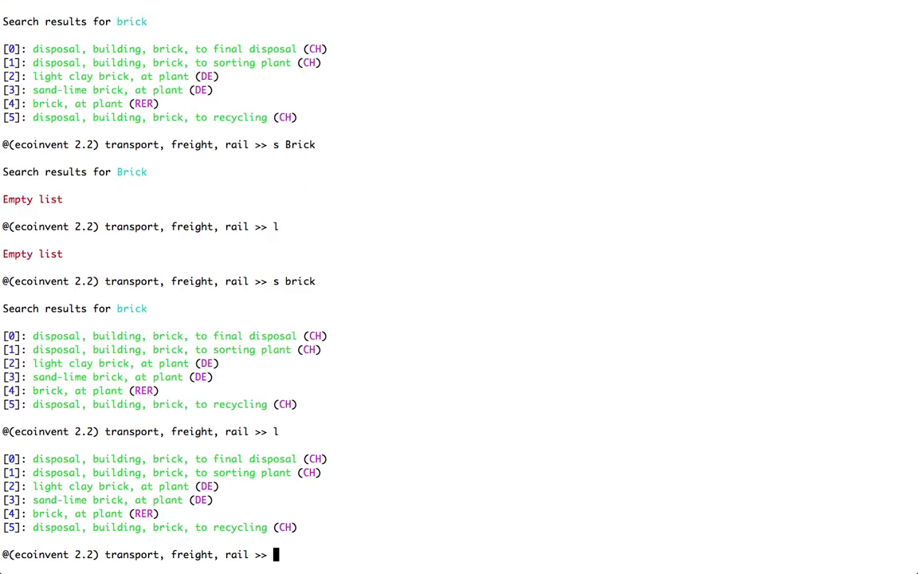
type("4")
key("Return")
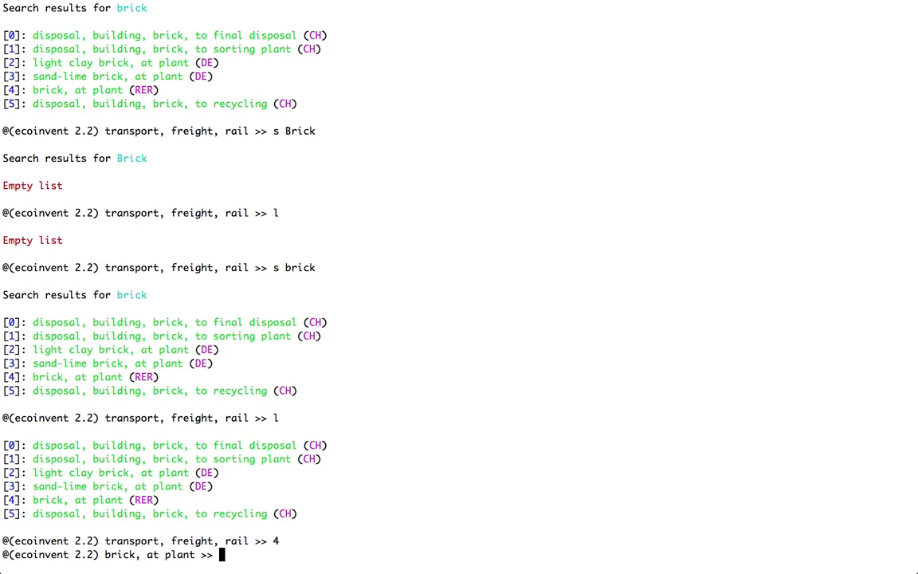
- Step through earlier commands in the prompt history
key("Up")
key("Up")
key("Up")
key("Up")
key("Up")
key("Up")
key("Up")
key("Up")
key("Up")
key("Up")
key("Up")
key("Down")
key("Down")
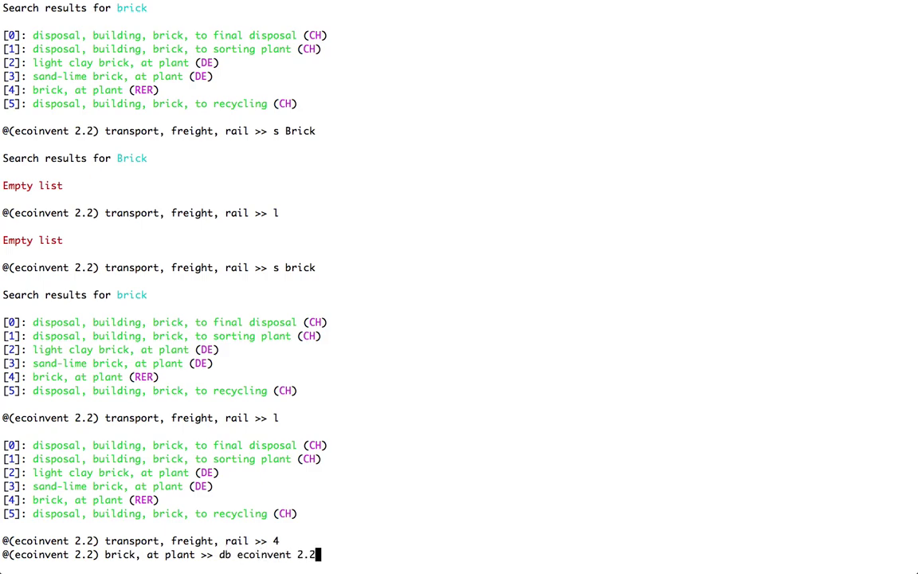
key("Down")
key("Down")
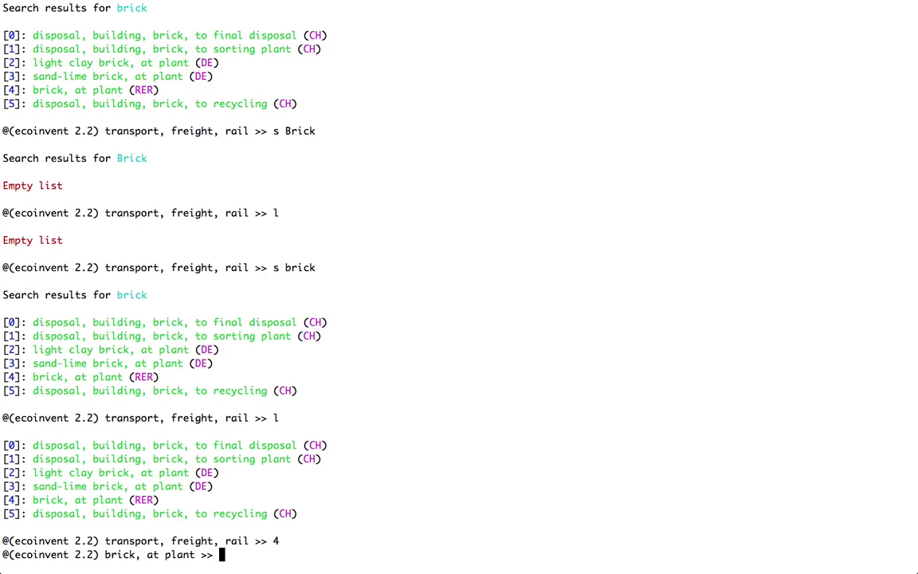
- Tab-complete 'l' and an empty prompt to list every available command, then show all desktops
type("l")
key("Tab")
key("Tab")
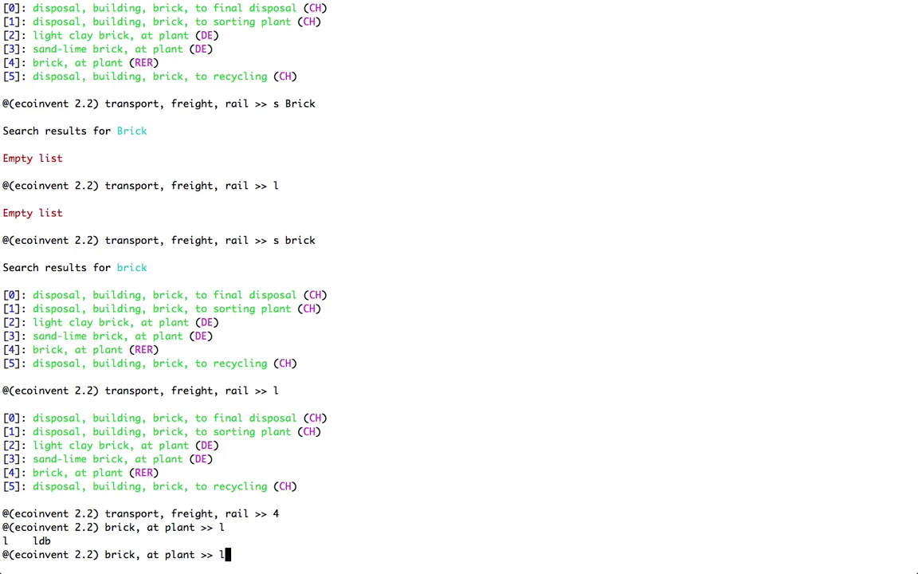
key("BackSpace")
key("Tab")
key("Tab")
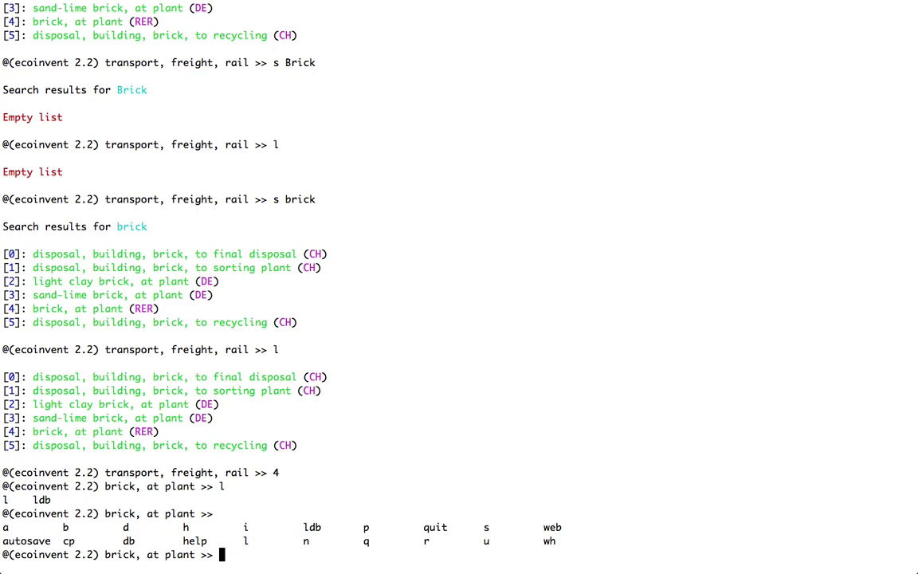
key("ctrl+Up")
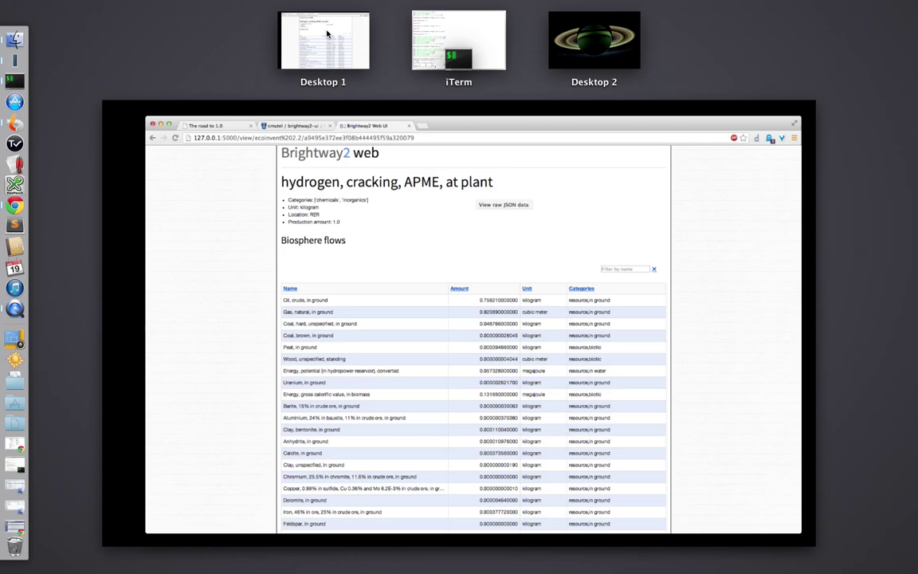
- In Chrome, read 'The road to 1.0' through its Major features, Minor features and Dreaming of 2.0 sections
left_click(242, 310)
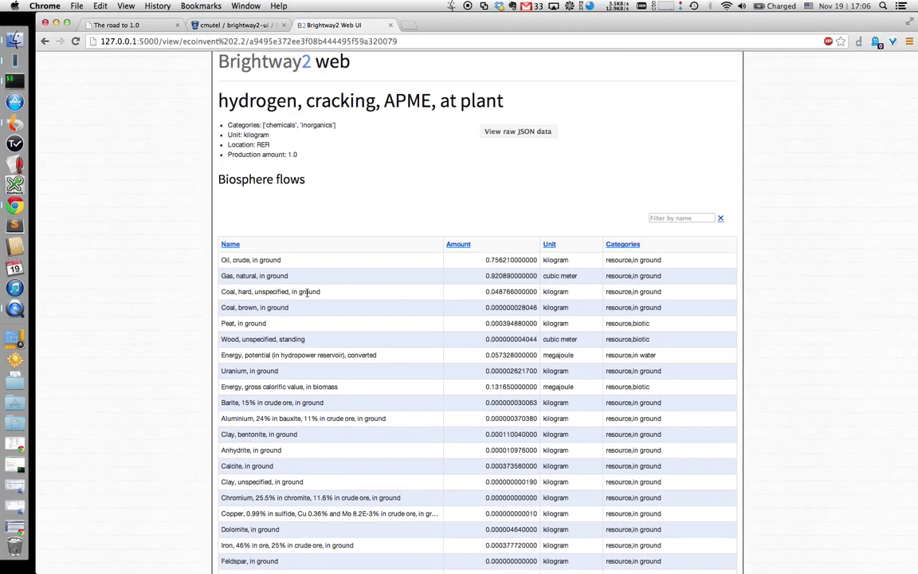
key("super+1")
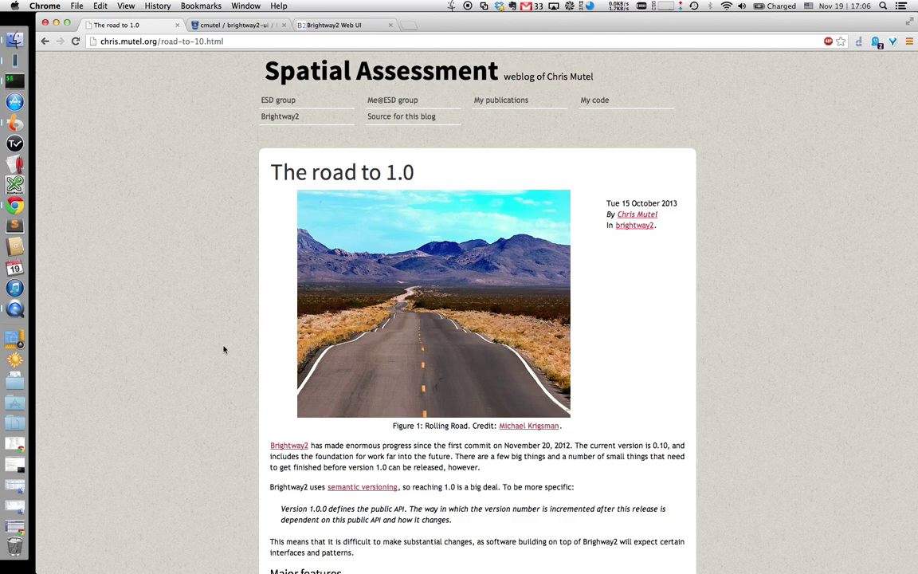
scroll(226, 294, "down", 5)
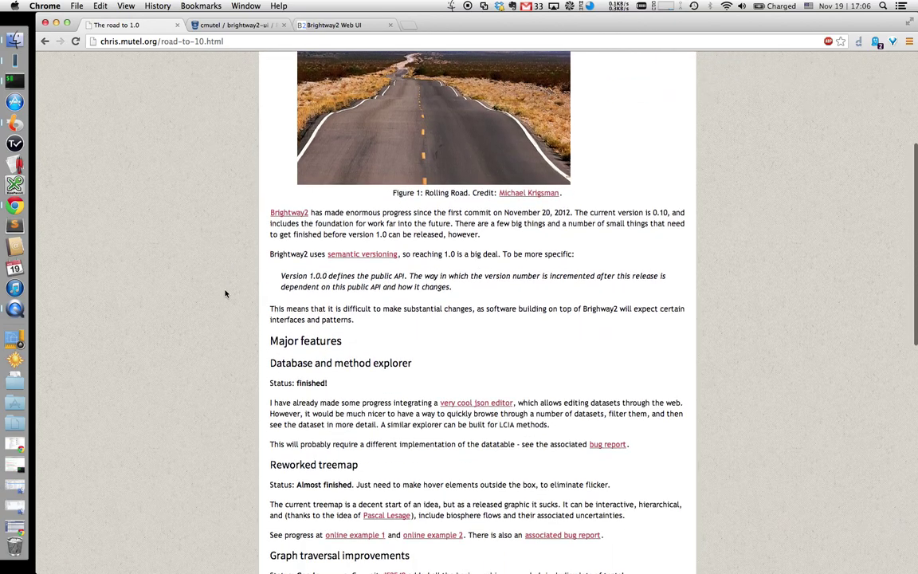
scroll(226, 293, "down", 2)
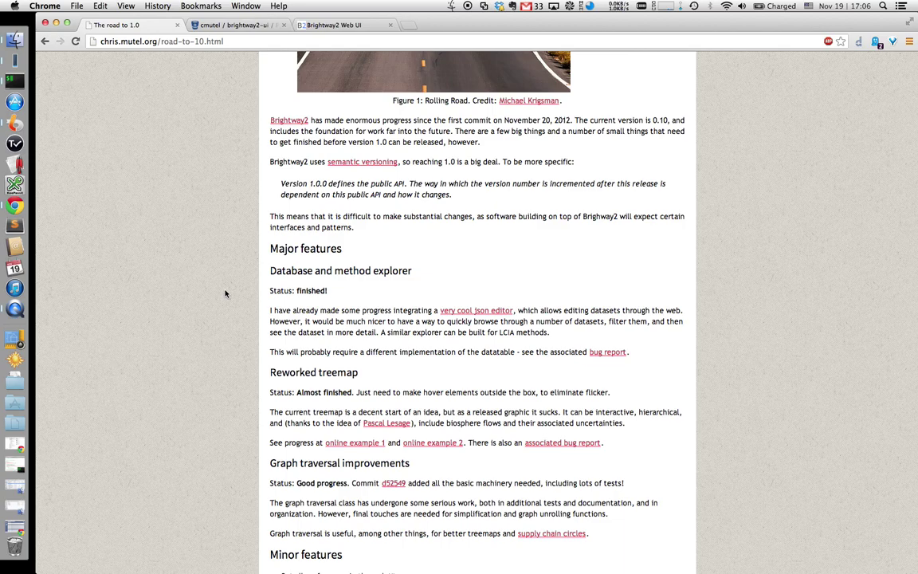
scroll(225, 293, "down", 2)
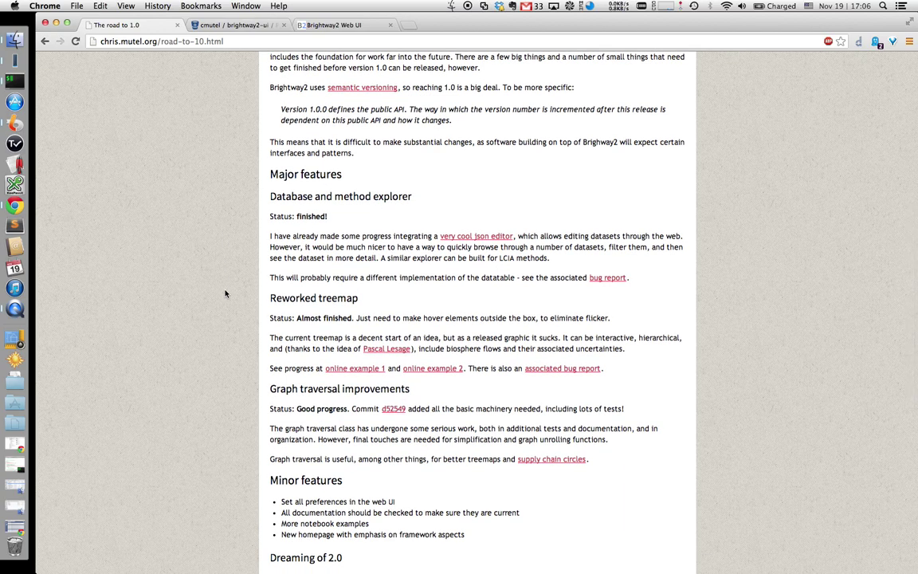
scroll(226, 293, "down", 1)
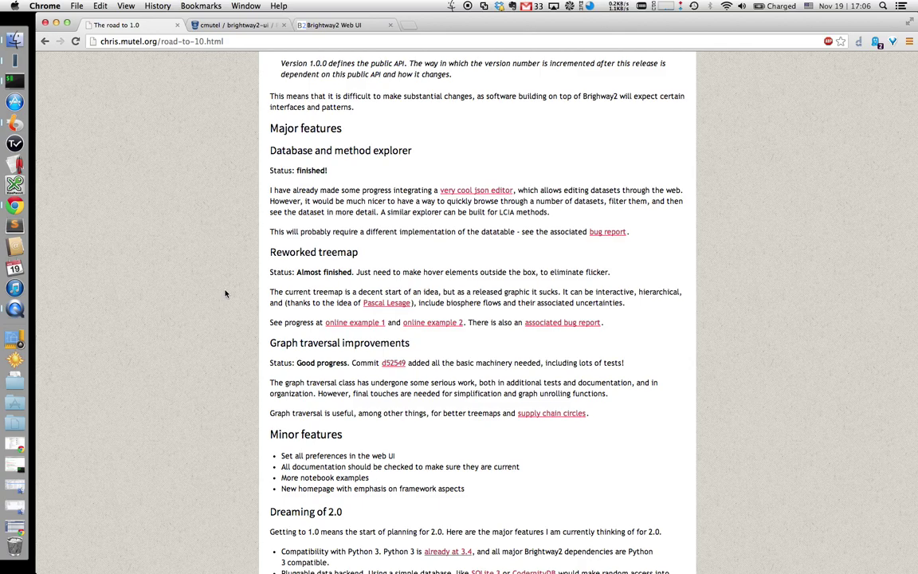
scroll(225, 293, "down", 3)
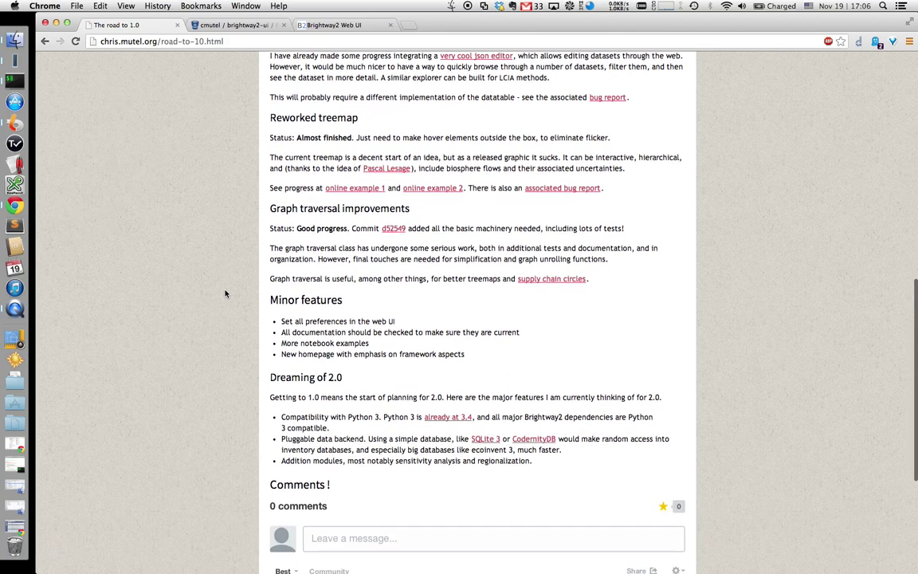
scroll(225, 293, "up", 2)
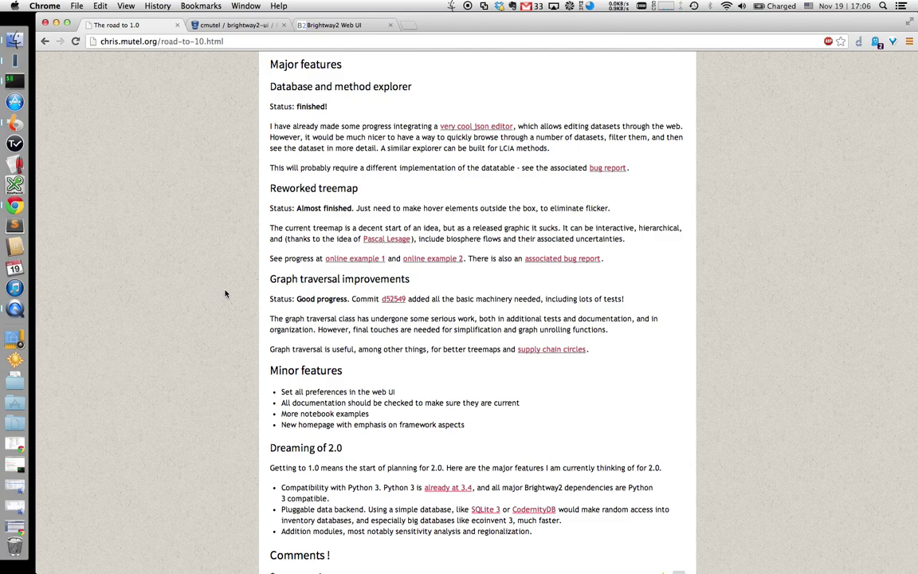
- Load brightwaylca.org, the Brightway2 LCA platform homepage, in a new Chrome tab
key("super+t")
type("brigh")
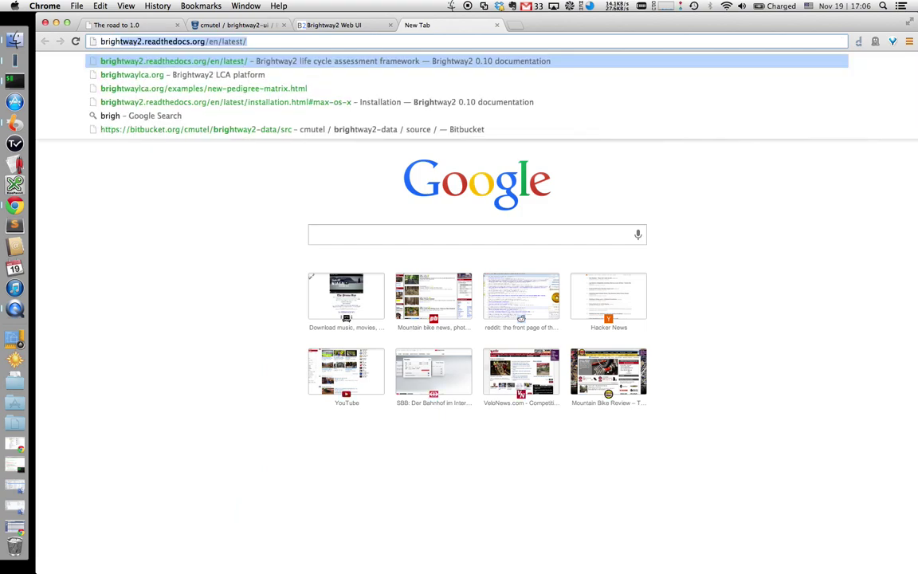
type("twaylca.org")
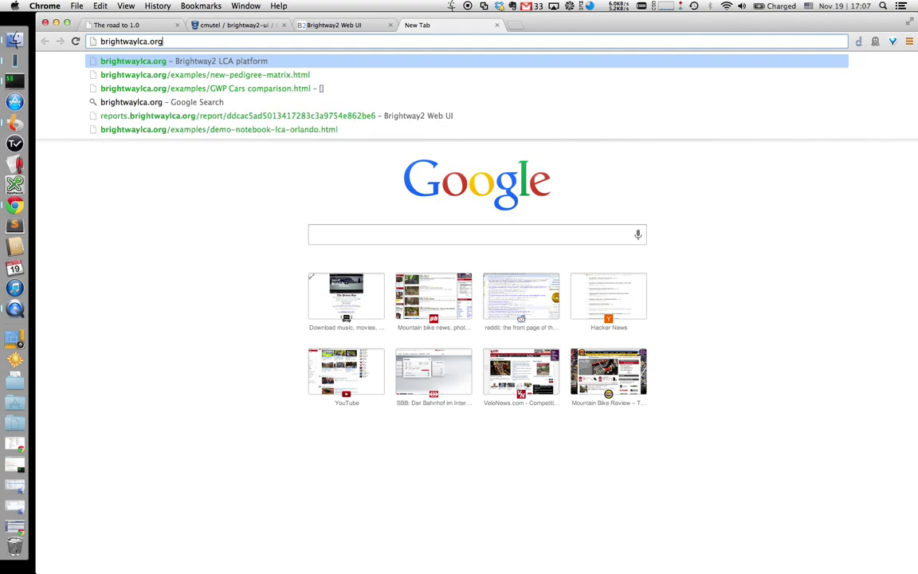
key("Return")
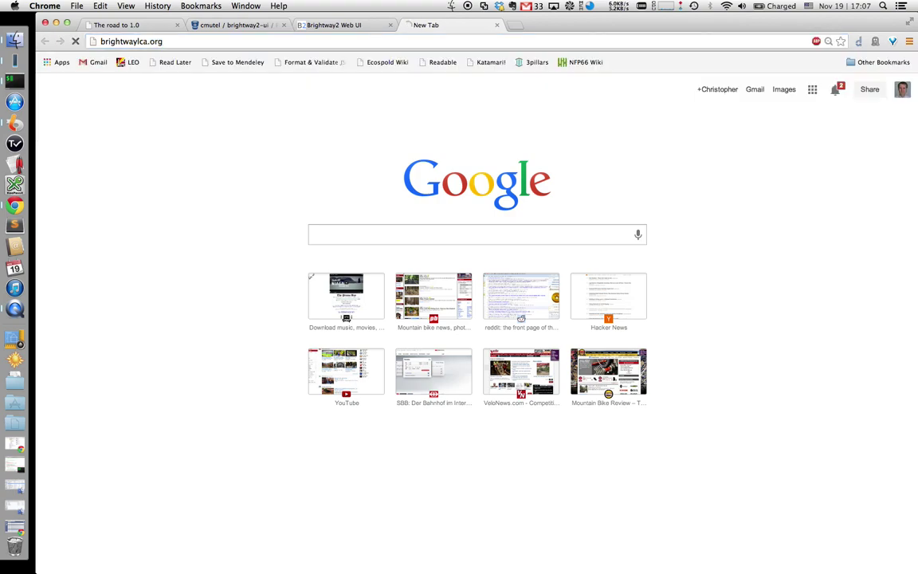